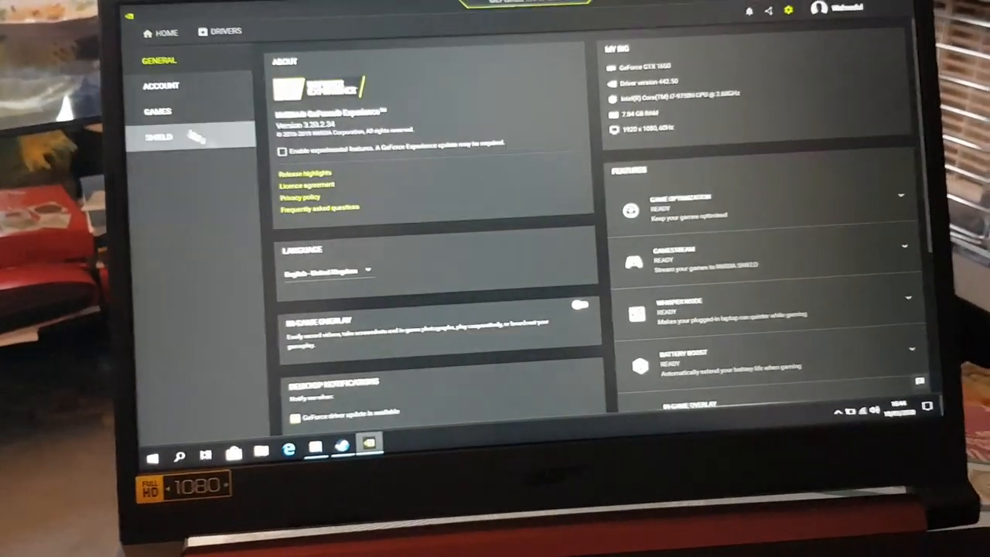
Review Battery Boost on the Games settings page, then close GeForce Experience
{"action": "left_click", "coordinate": [194, 96]}
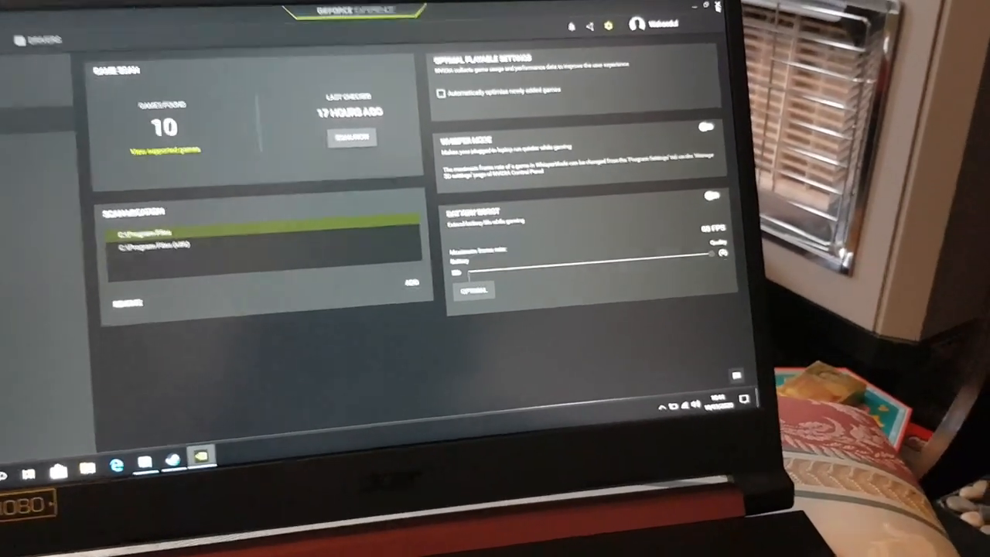
{"action": "left_click", "coordinate": [716, 8]}
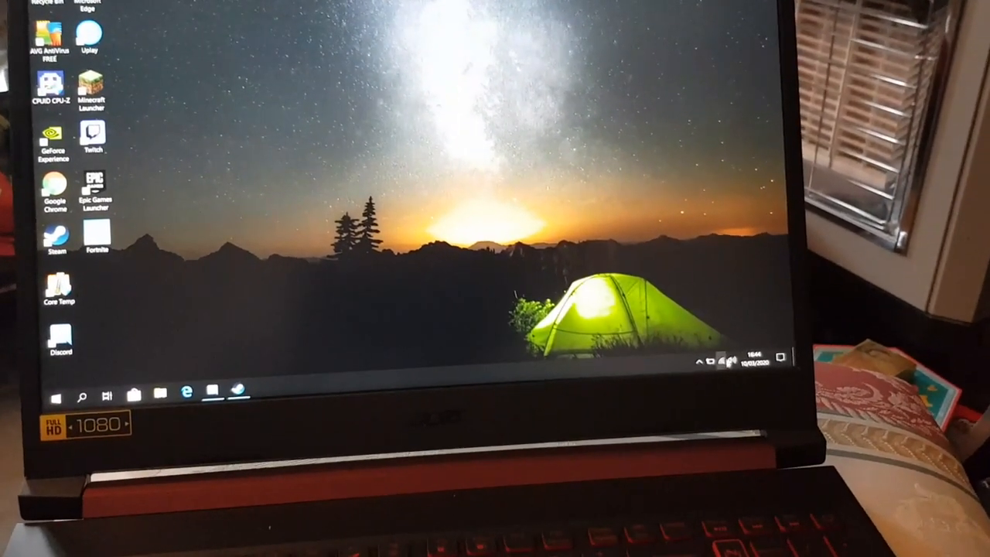
From the tray Volume mixer, reach Speakers Properties and the Realtek(R) Audio controller's properties
{"action": "right_click", "coordinate": [733, 359]}
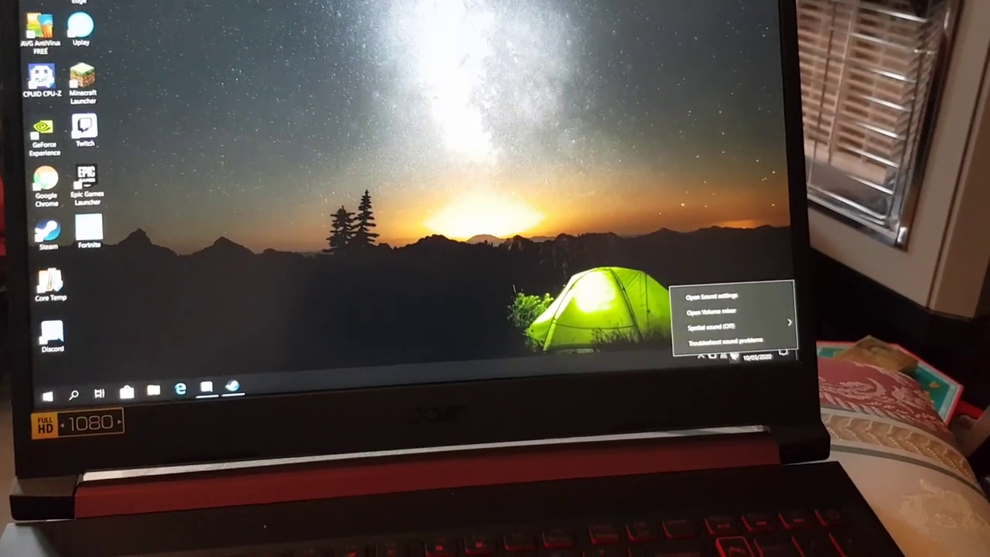
{"action": "left_click", "coordinate": [719, 314]}
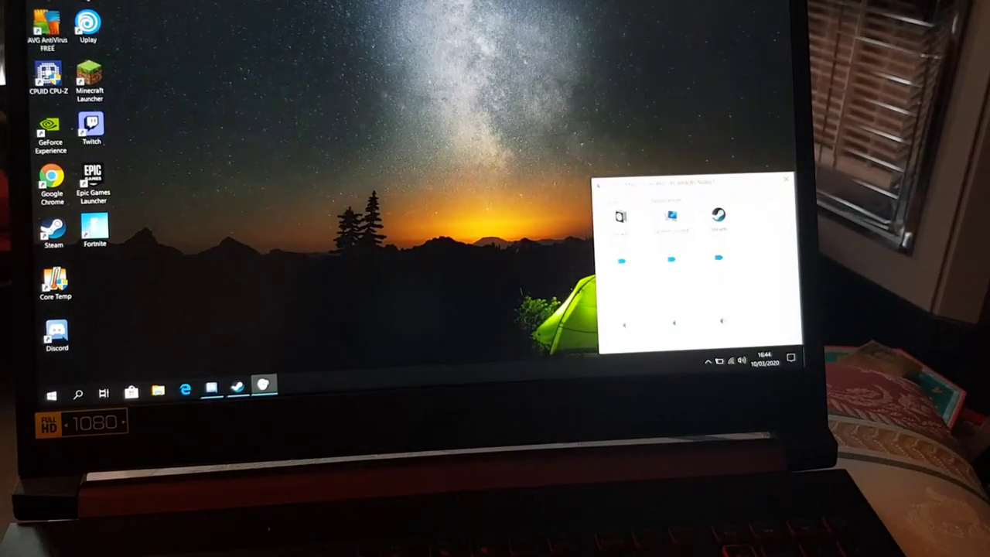
{"action": "left_click", "coordinate": [619, 216]}
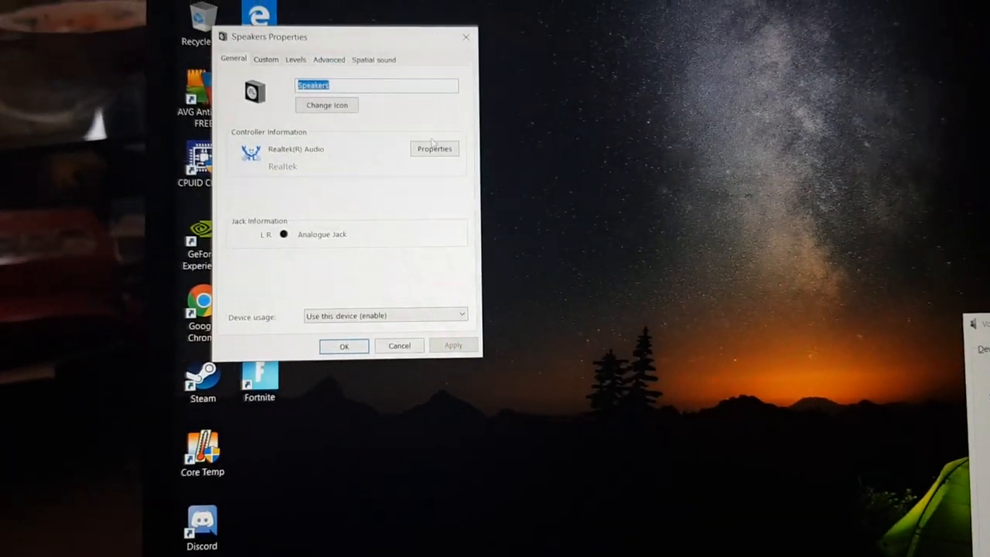
{"action": "left_click", "coordinate": [427, 154]}
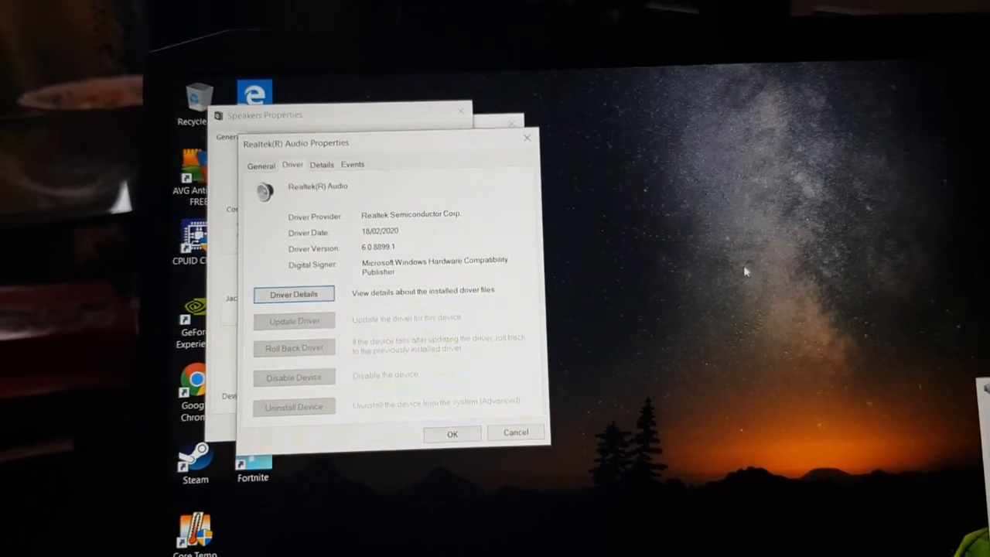
From the Realtek Driver tab, run Update Driver and browse for drivers already on the computer
{"action": "left_click", "coordinate": [513, 133]}
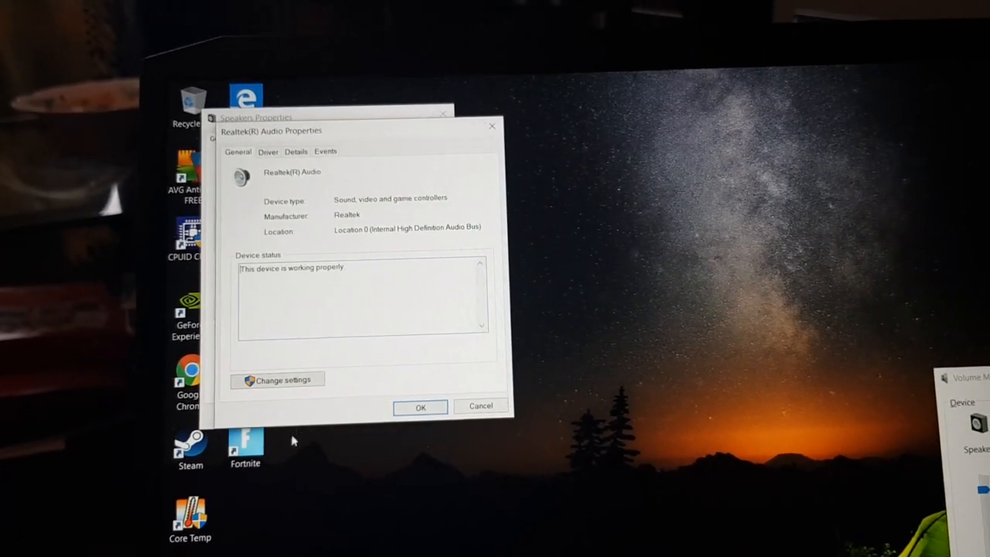
{"action": "left_click", "coordinate": [309, 378]}
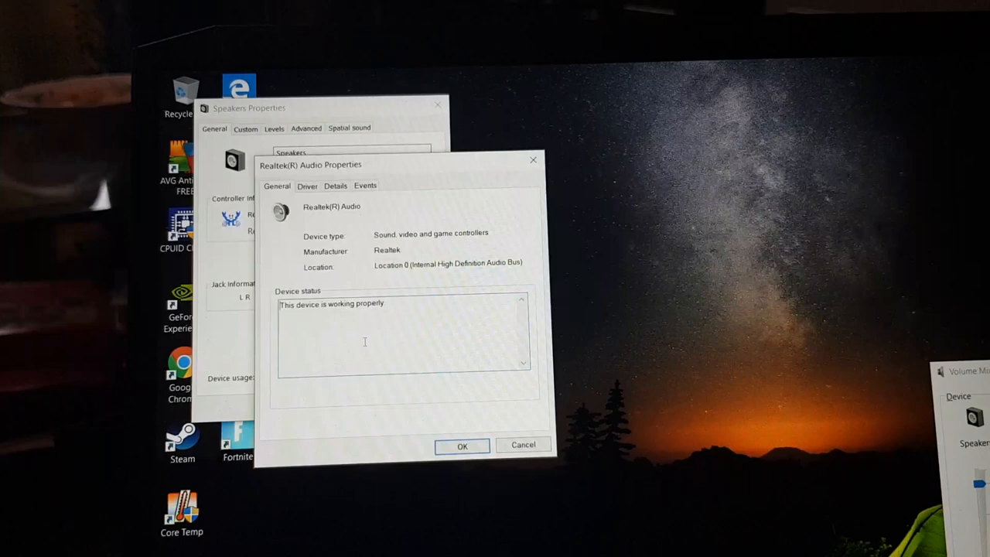
{"action": "left_click", "coordinate": [306, 187]}
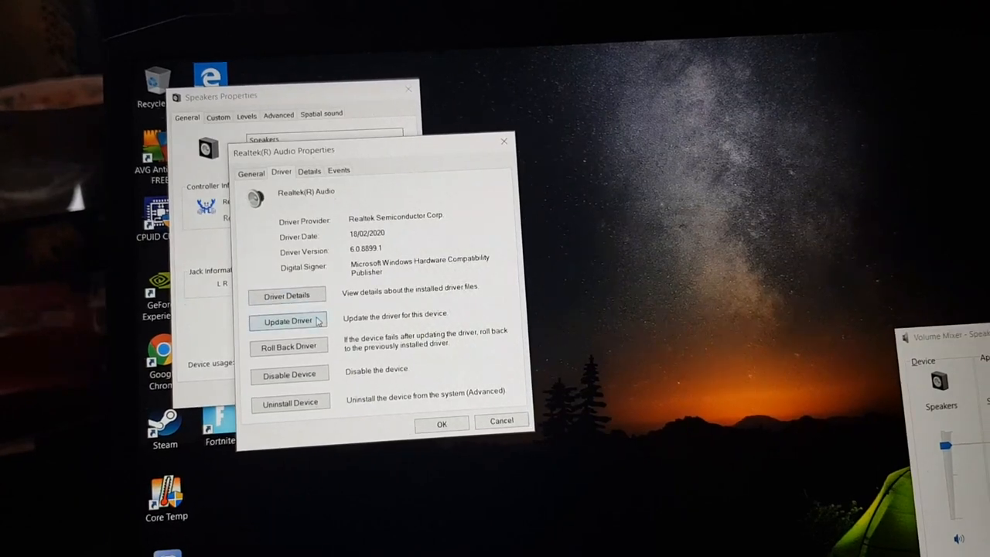
{"action": "left_click", "coordinate": [317, 321]}
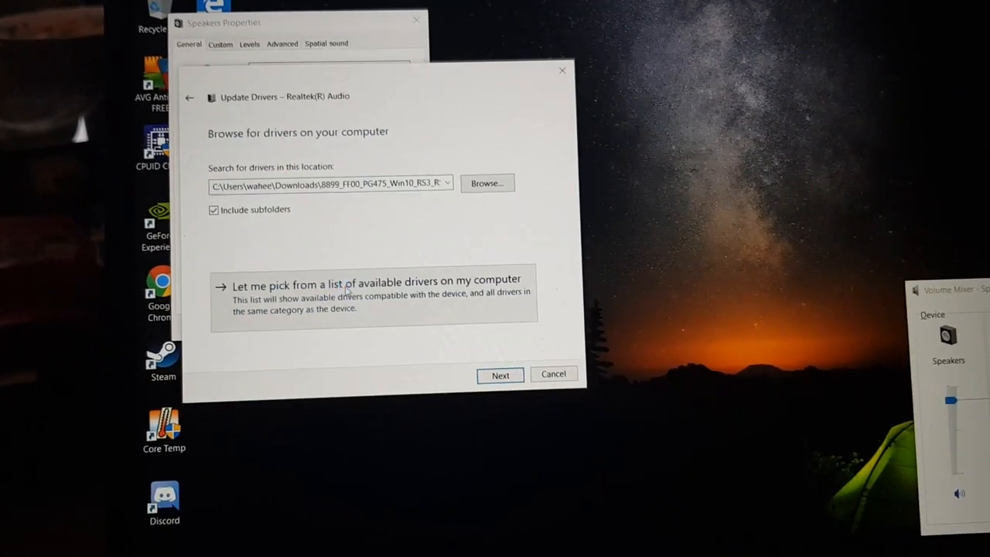
{"action": "left_click", "coordinate": [348, 286]}
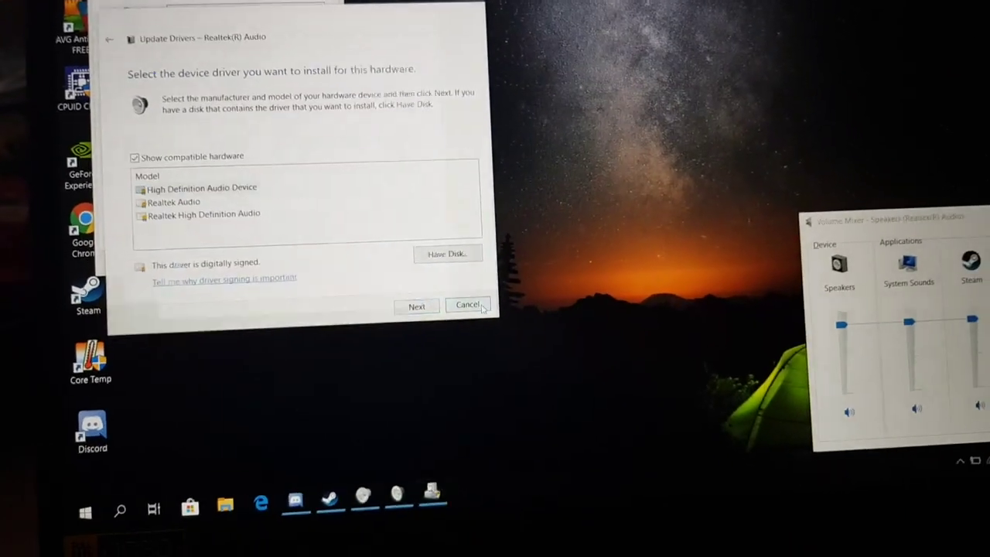
Cancel the driver update and close the Realtek properties, Speakers Properties and Volume mixer windows
{"action": "left_click", "coordinate": [477, 308]}
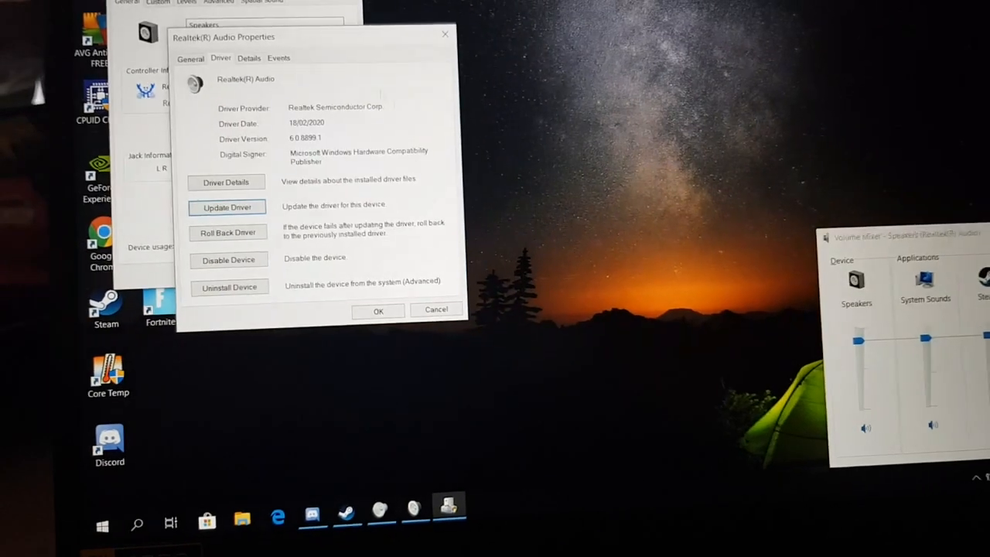
{"action": "left_click", "coordinate": [437, 308]}
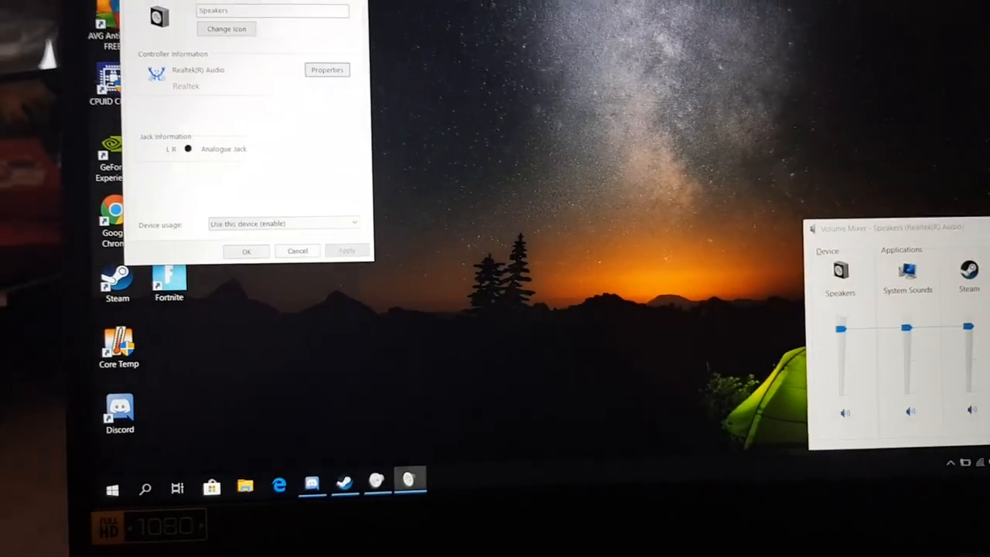
{"action": "left_click", "coordinate": [298, 244]}
{"action": "left_click", "coordinate": [978, 206]}
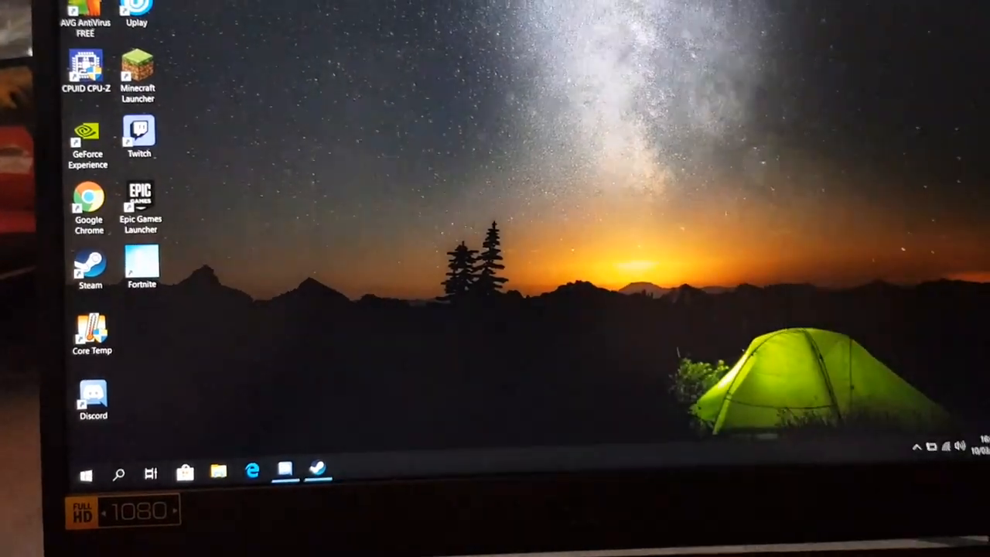